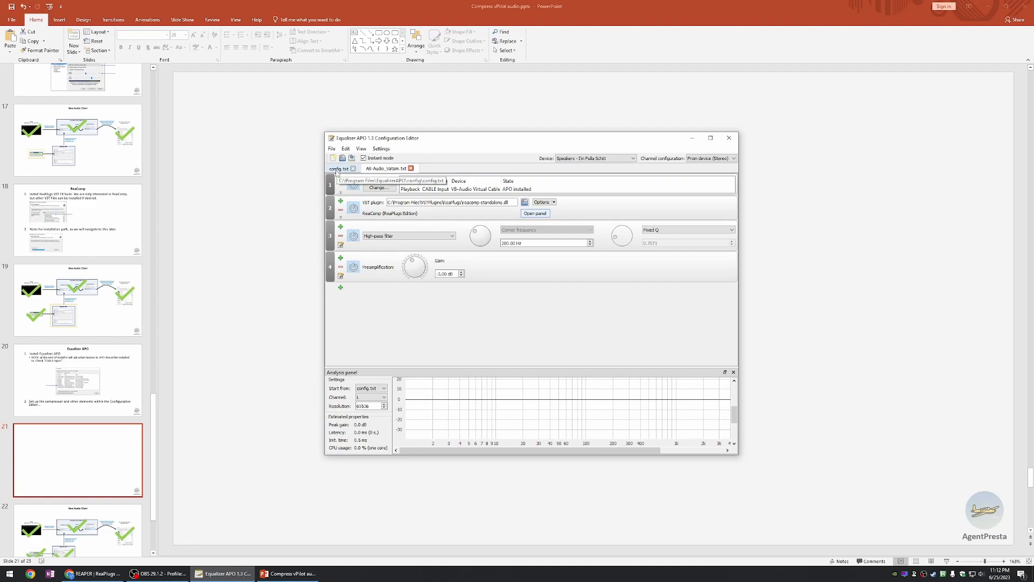
# Step: Examine how config.txt includes the Vatsim audio configuration file, comparing both files' entries and the ways to open files or add entries
pyautogui.click(337, 169)
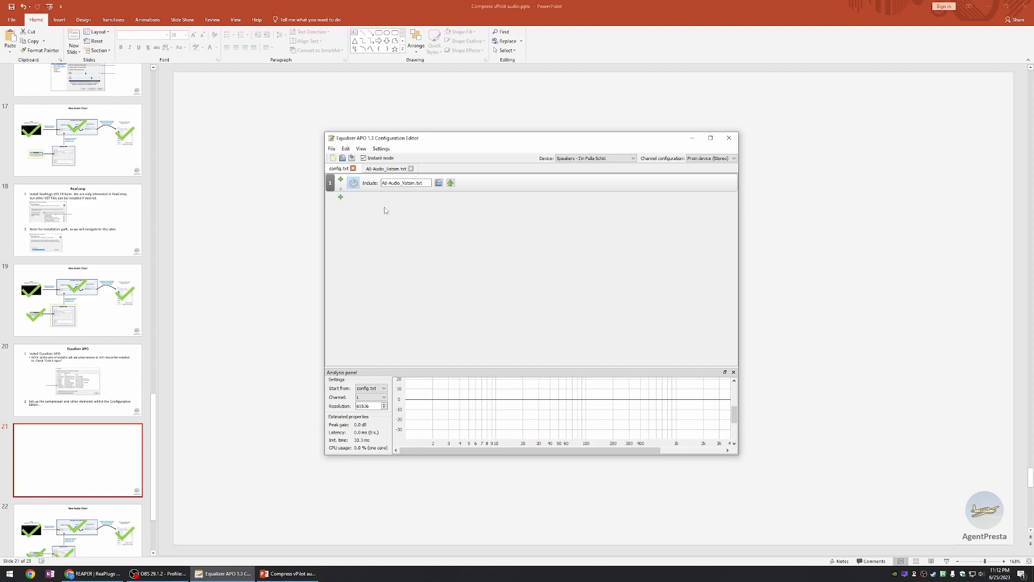
pyautogui.click(376, 171)
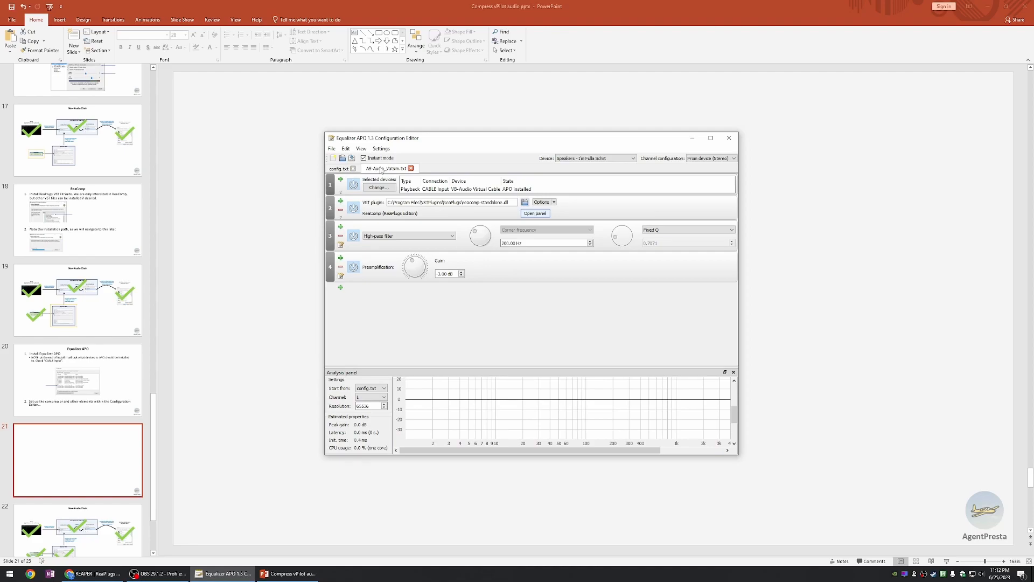
pyautogui.click(343, 171)
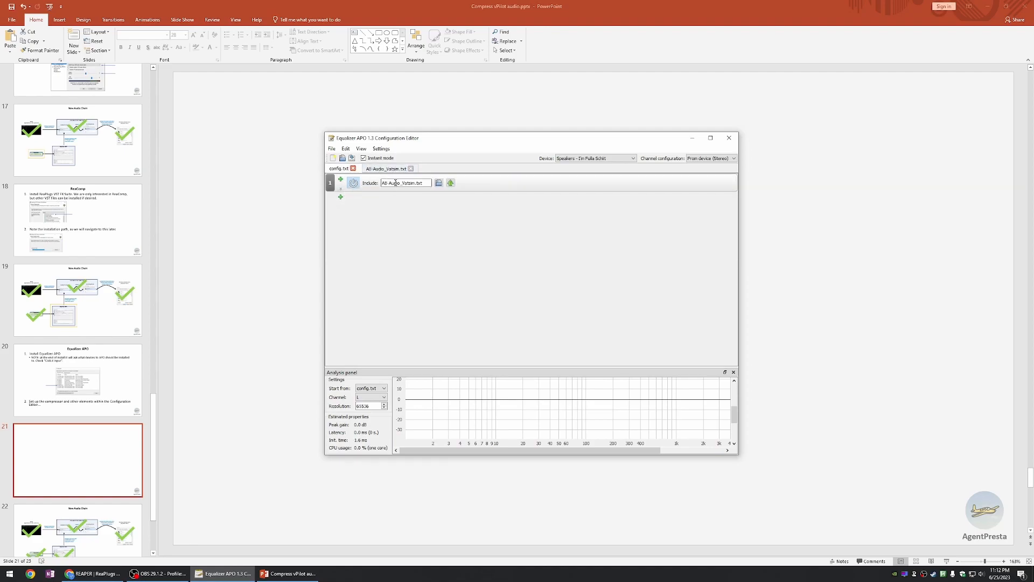
pyautogui.click(332, 149)
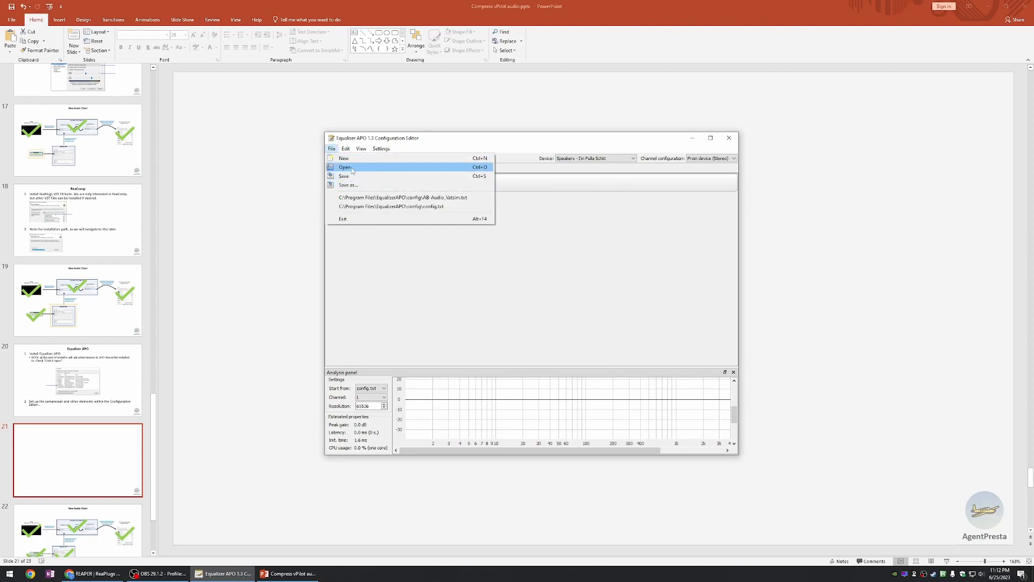
pyautogui.click(479, 259)
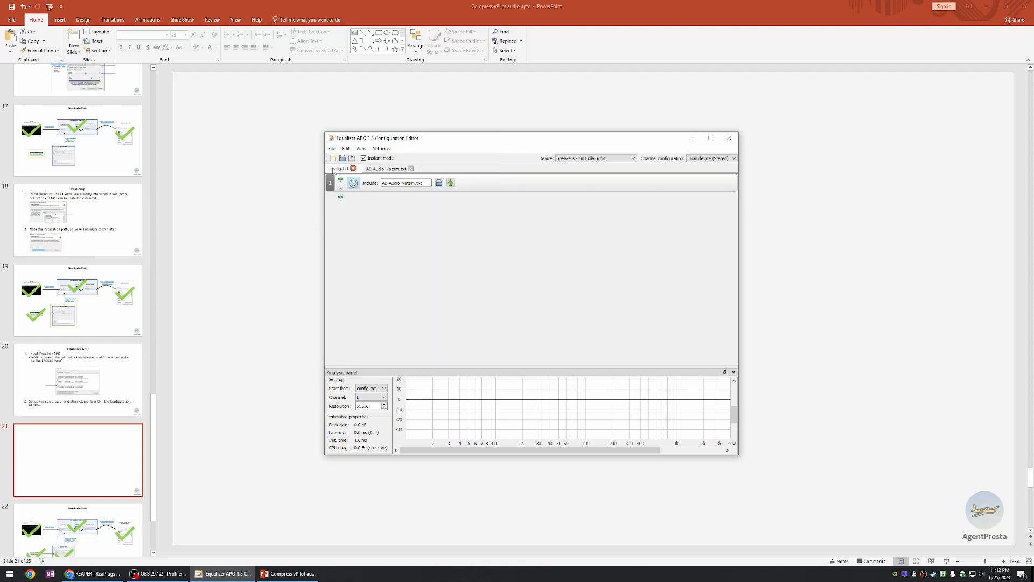
pyautogui.click(340, 197)
pyautogui.click(411, 210)
pyautogui.click(380, 169)
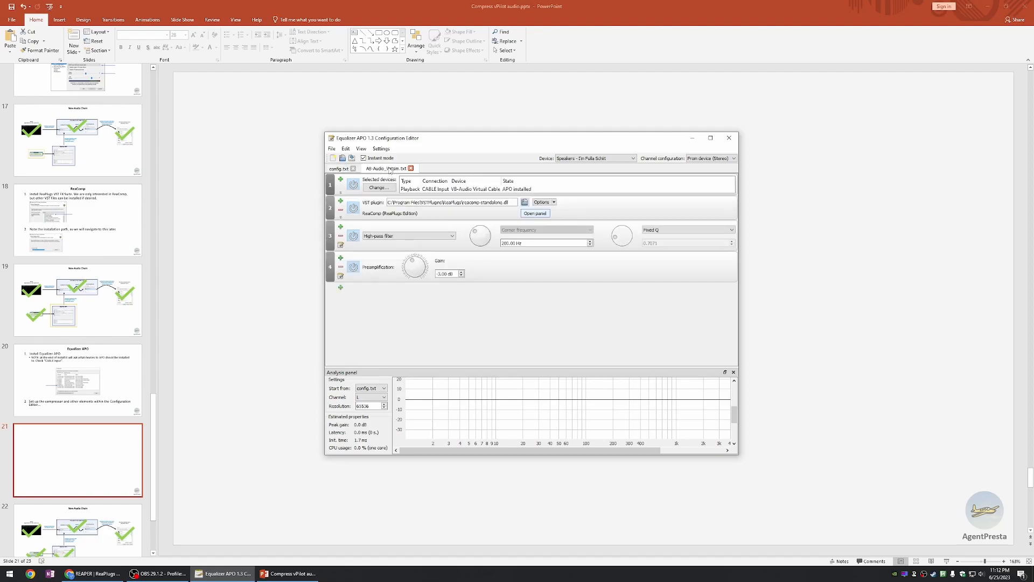
pyautogui.click(340, 168)
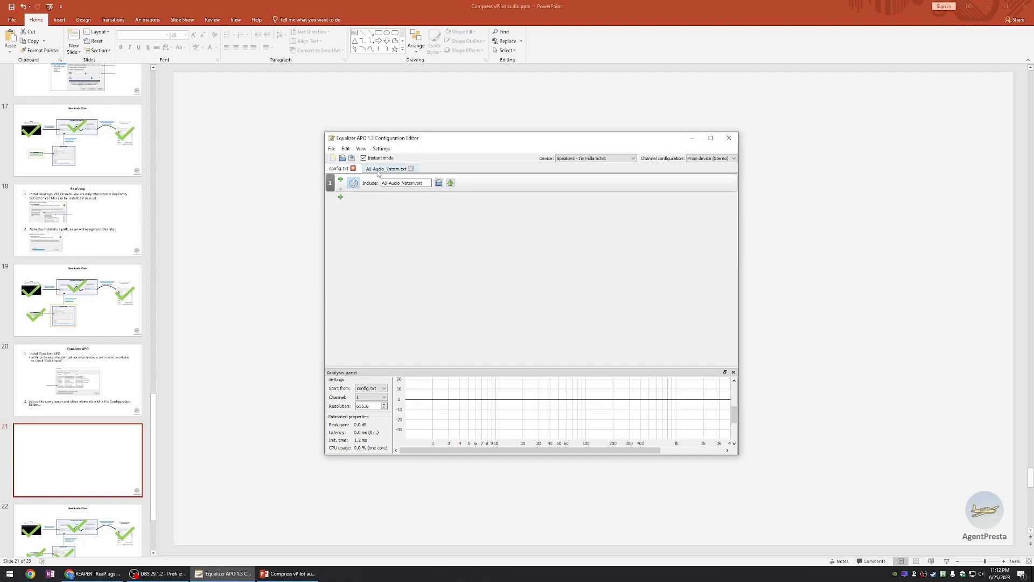
pyautogui.click(378, 168)
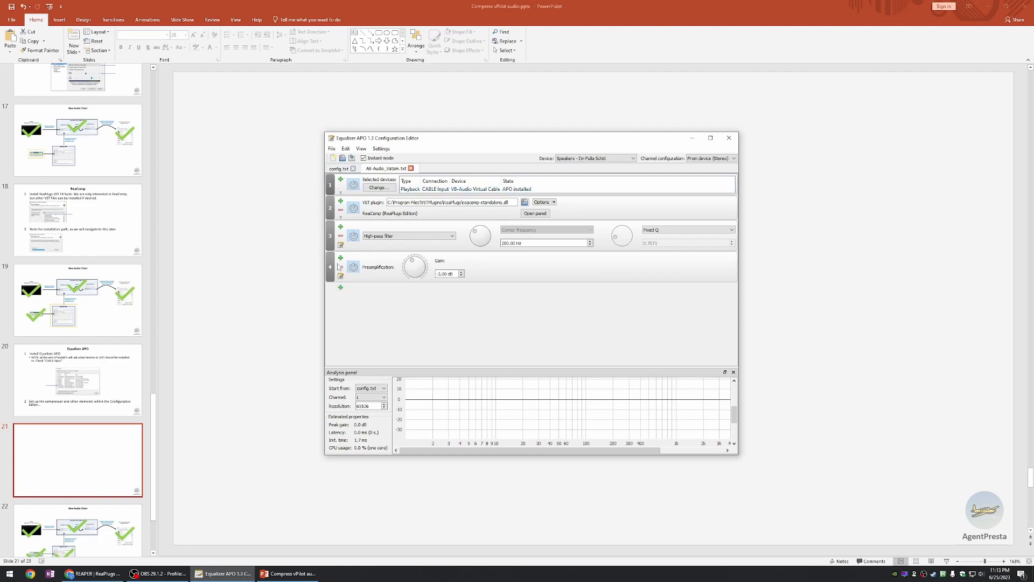
# Step: Add a device selection entry limited to CABLE Input VB-Audio Virtual Cable at the end of the Vatsim configuration, and remove it again
pyautogui.click(341, 287)
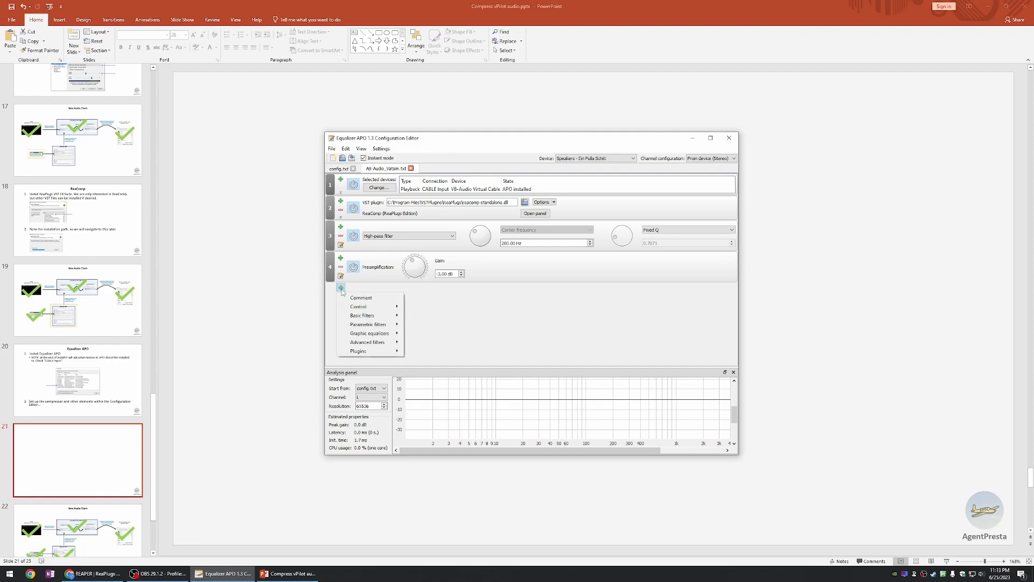
pyautogui.moveTo(374, 310)
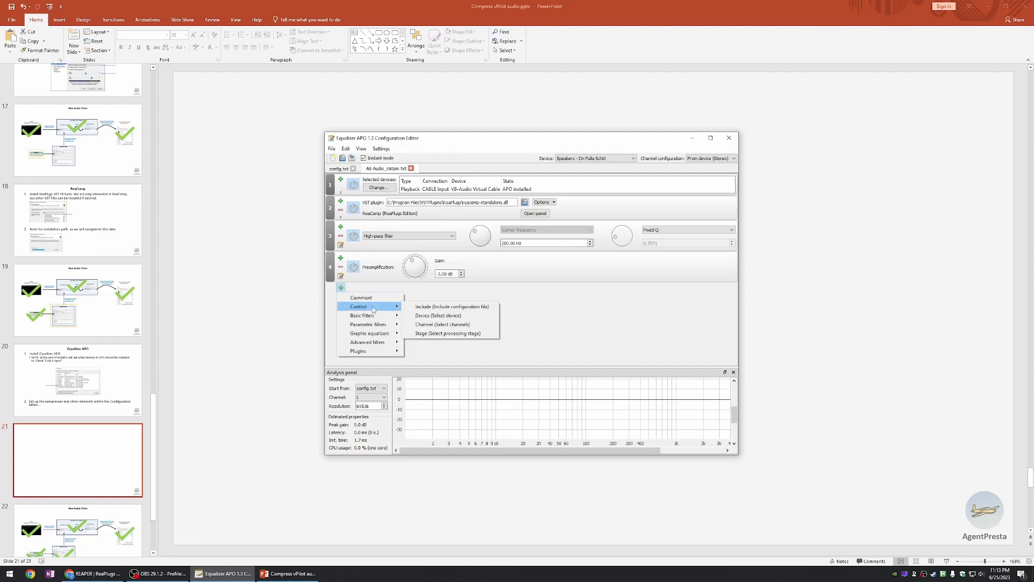
pyautogui.click(456, 317)
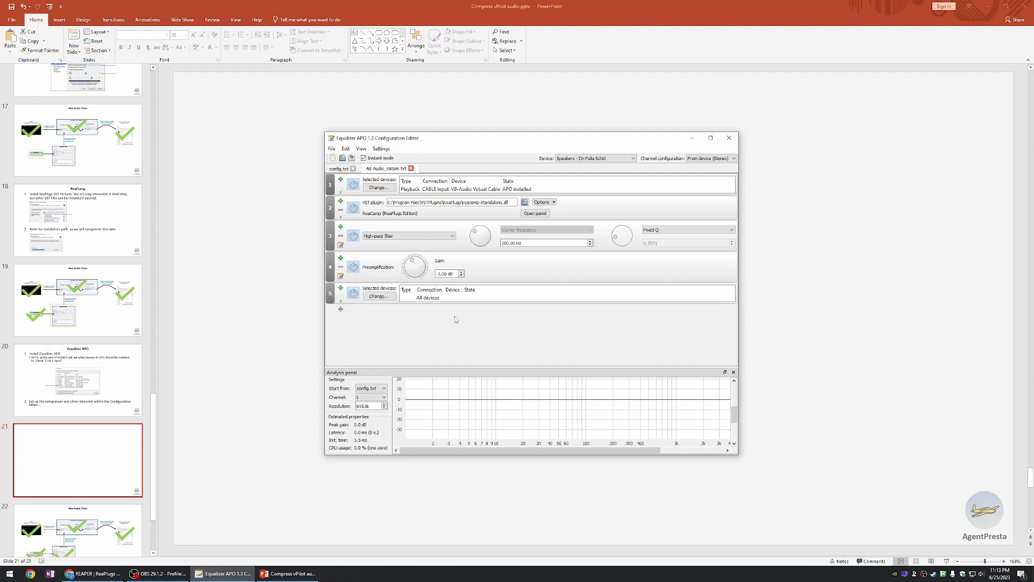
pyautogui.click(379, 297)
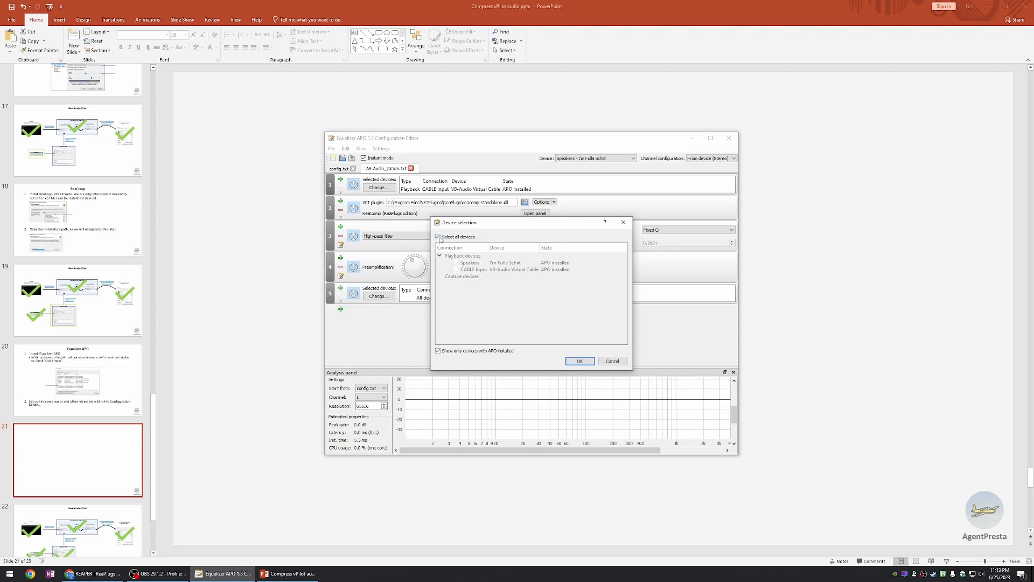
pyautogui.click(438, 237)
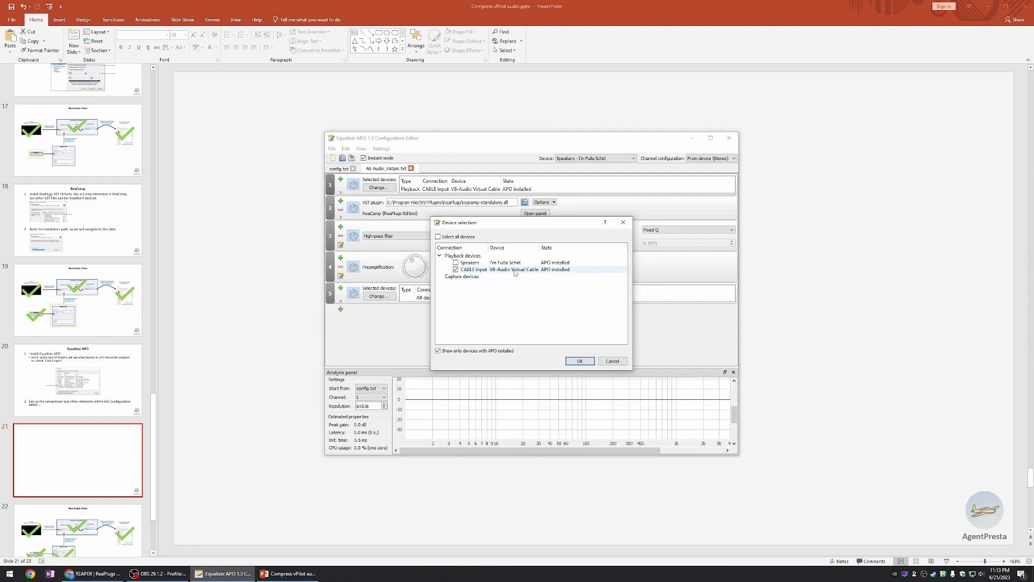
pyautogui.click(580, 361)
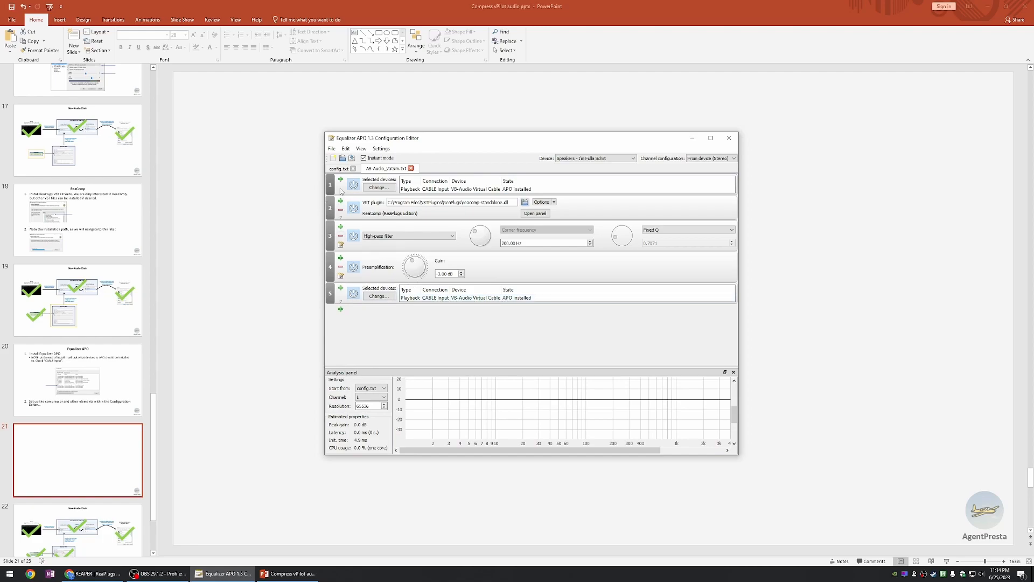
pyautogui.click(340, 300)
pyautogui.click(368, 306)
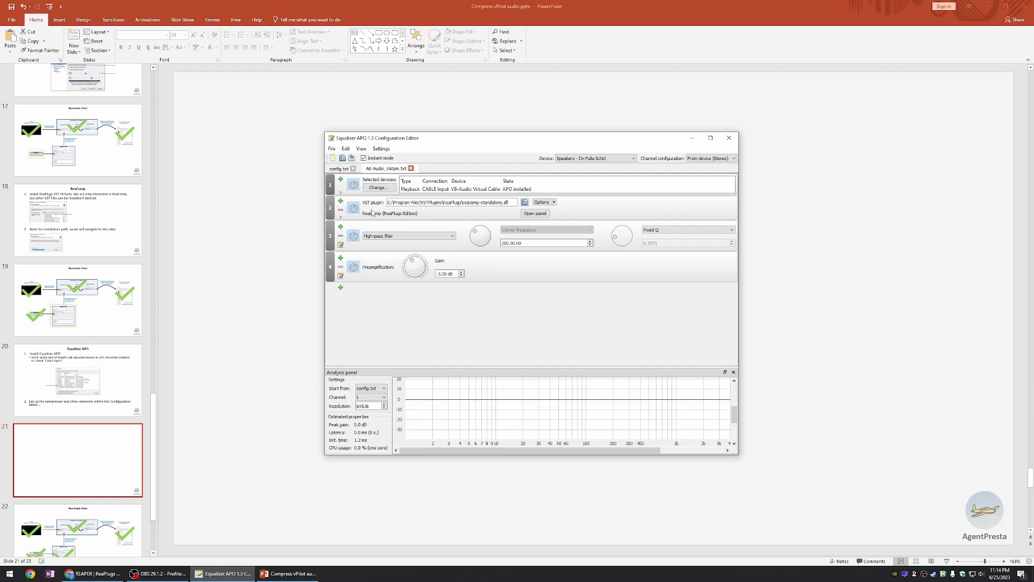
# Step: Add a VST plugin entry at the end of the Vatsim configuration and browse for its plugin file without choosing one
pyautogui.click(341, 288)
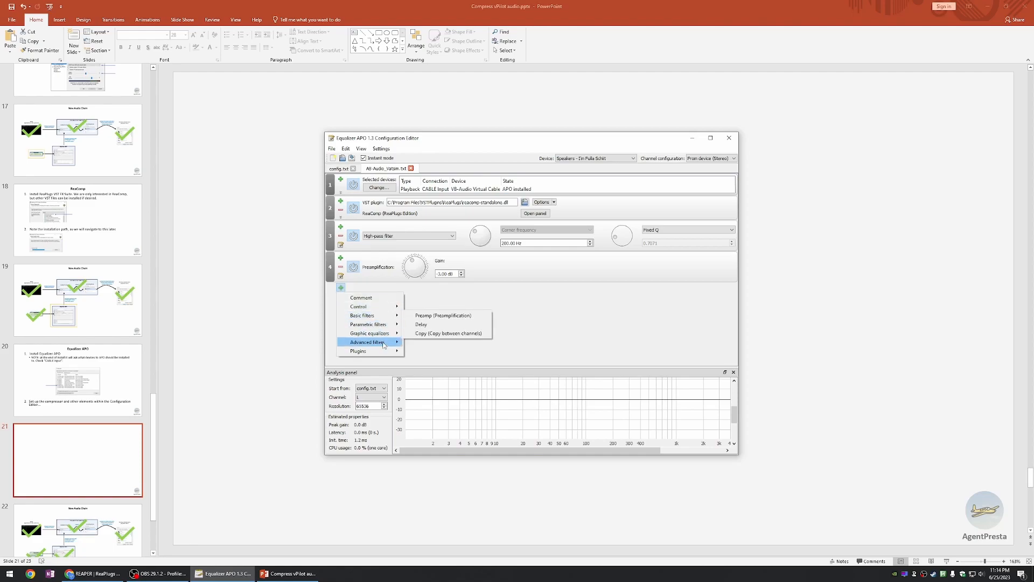
pyautogui.moveTo(382, 351)
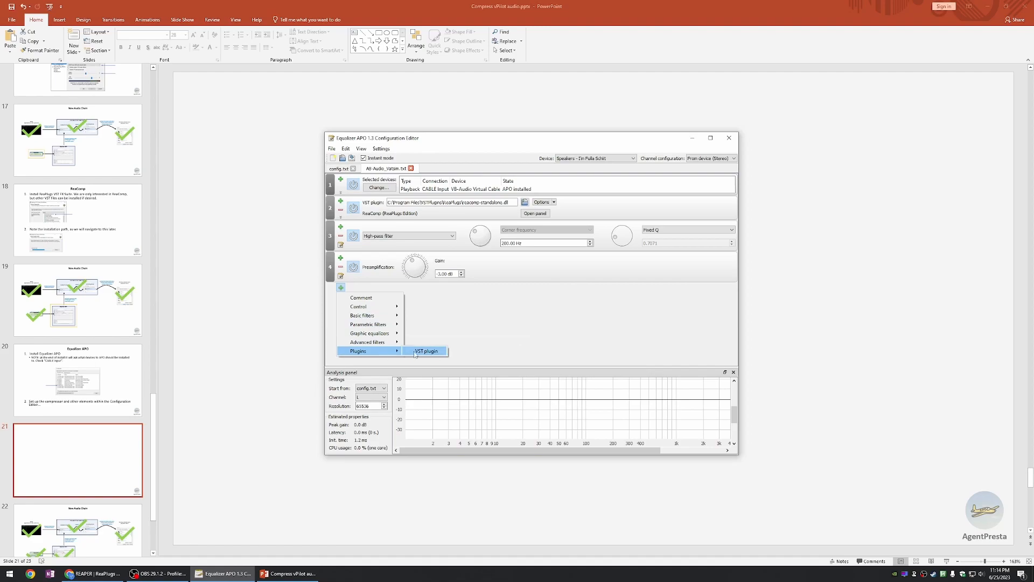
pyautogui.click(420, 351)
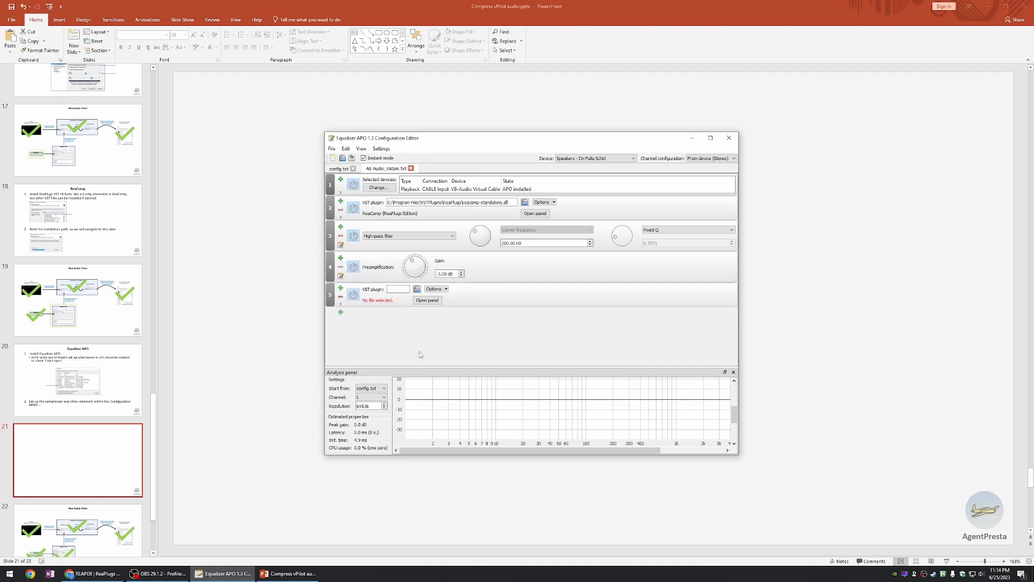
pyautogui.click(417, 289)
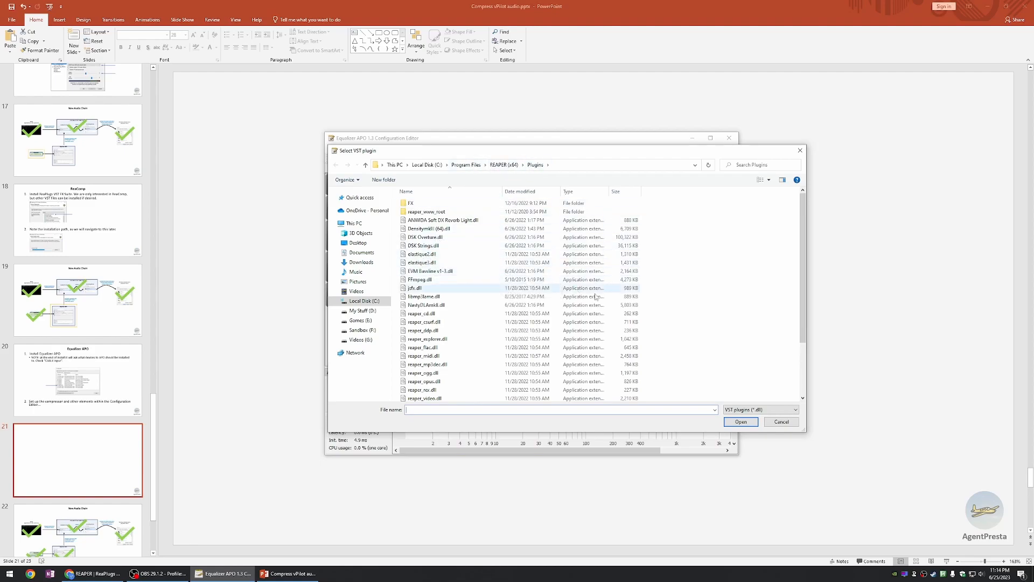
pyautogui.moveTo(626, 157); pyautogui.dragTo(741, 165)
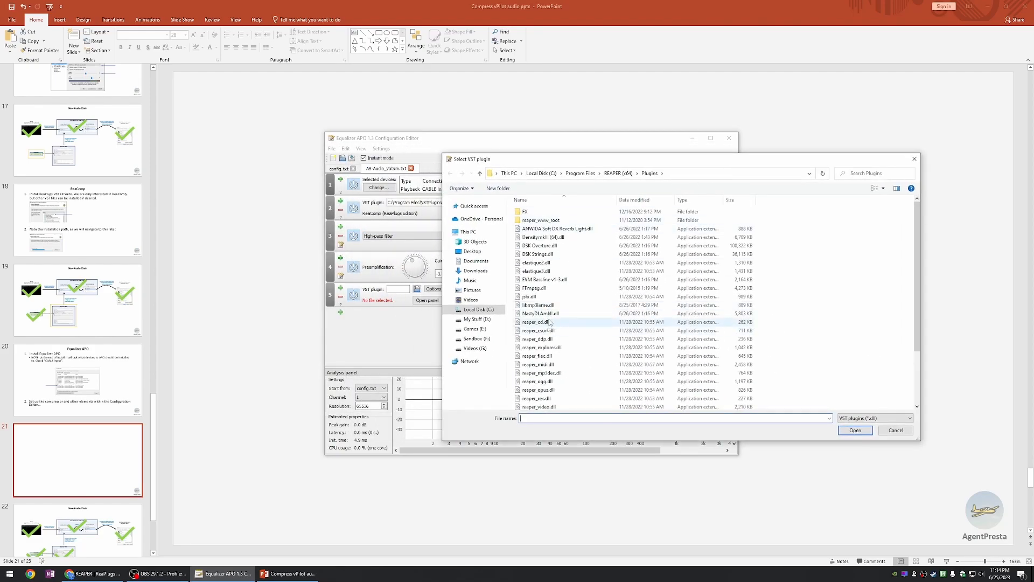
pyautogui.click(896, 431)
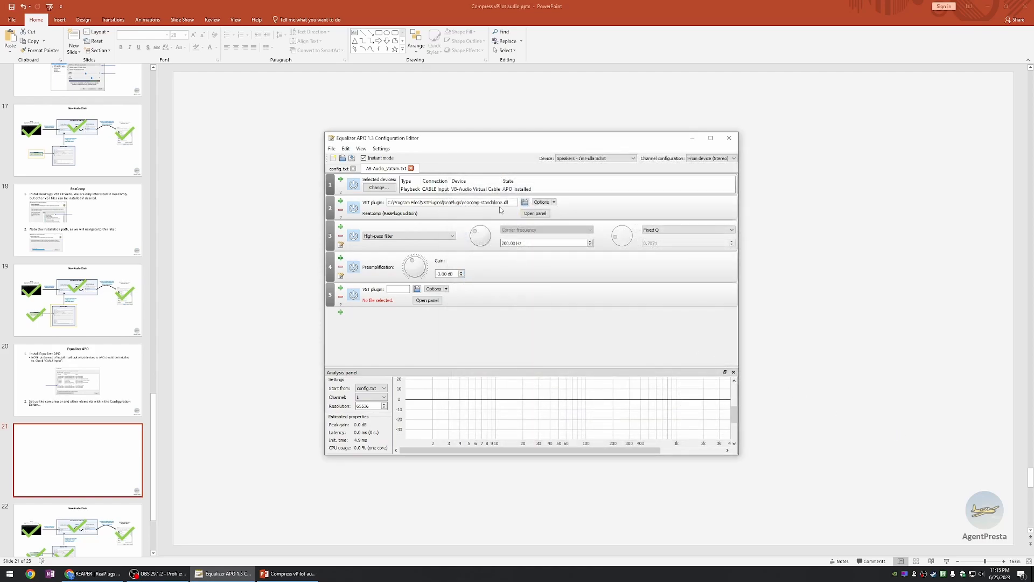
# Step: Choose reacomp-standalone.dll from the VSTPlugins\ReaPlugs folder as the file for the existing ReaComp plugin entry
pyautogui.click(526, 202)
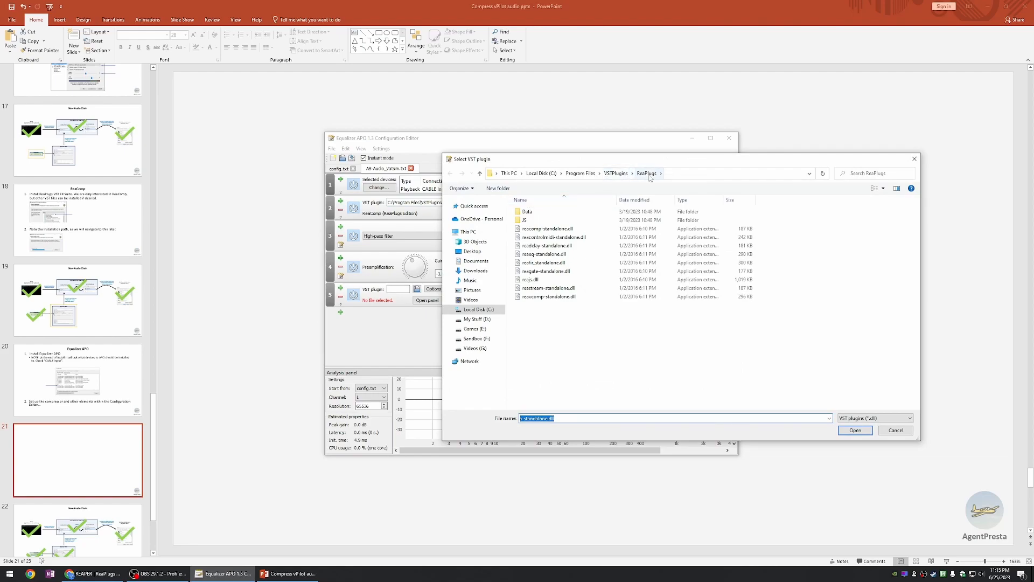
pyautogui.moveTo(606, 165); pyautogui.dragTo(589, 224)
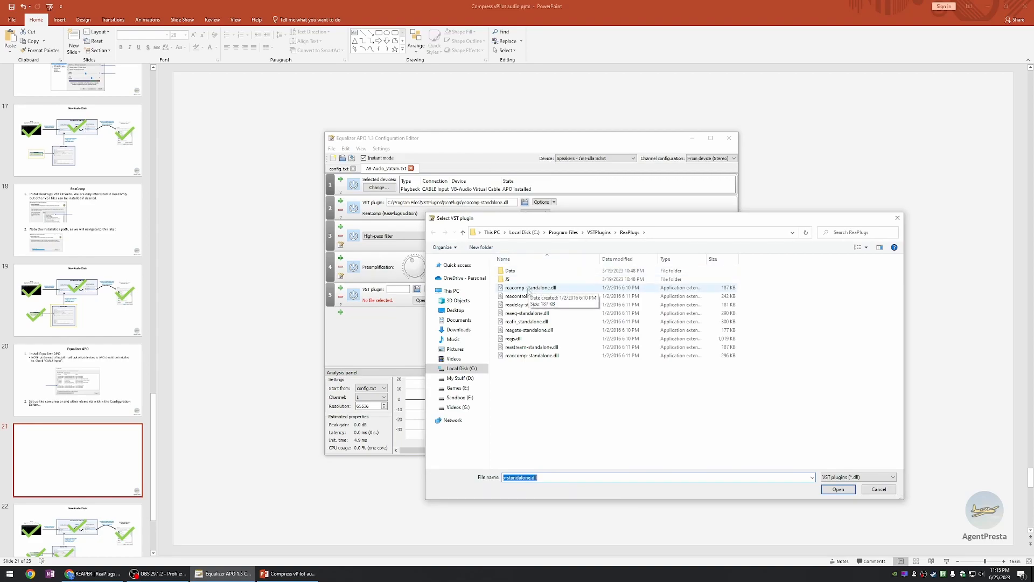
pyautogui.click(528, 289)
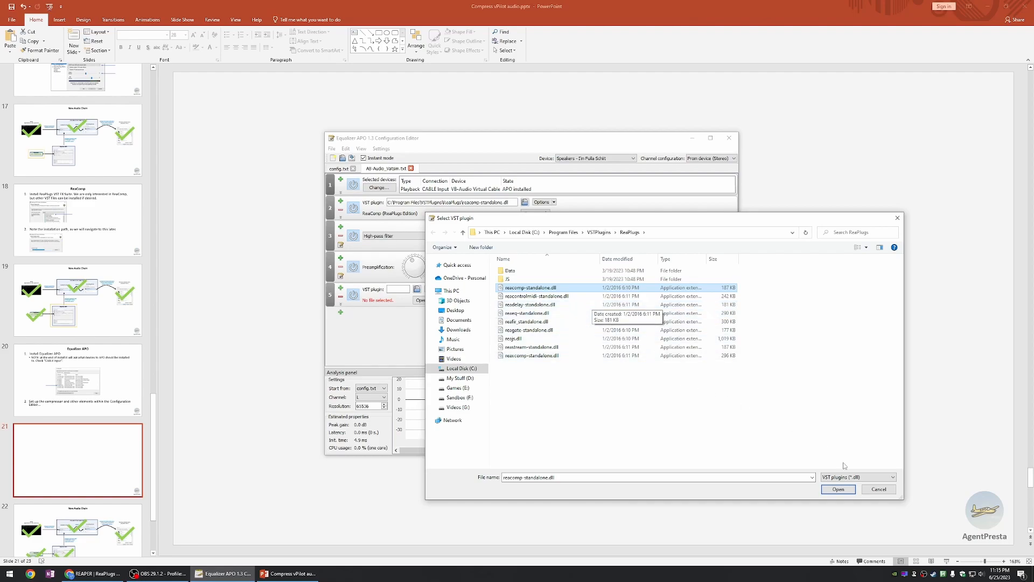
pyautogui.moveTo(880, 491); pyautogui.dragTo(834, 489)
pyautogui.click(839, 489)
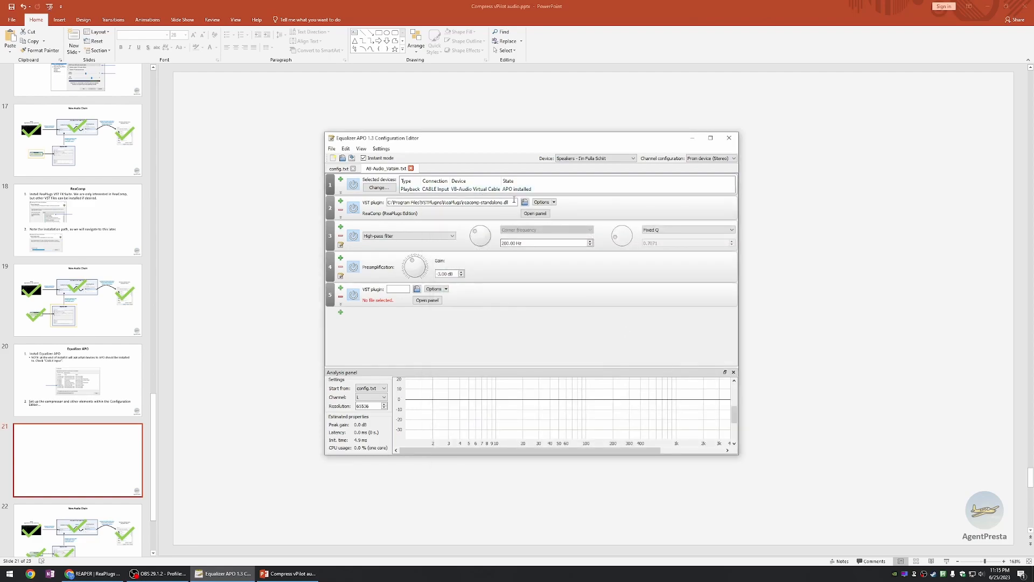
# Step: Remove the empty VST plugin entry at the end of the Vatsim configuration
pyautogui.click(341, 298)
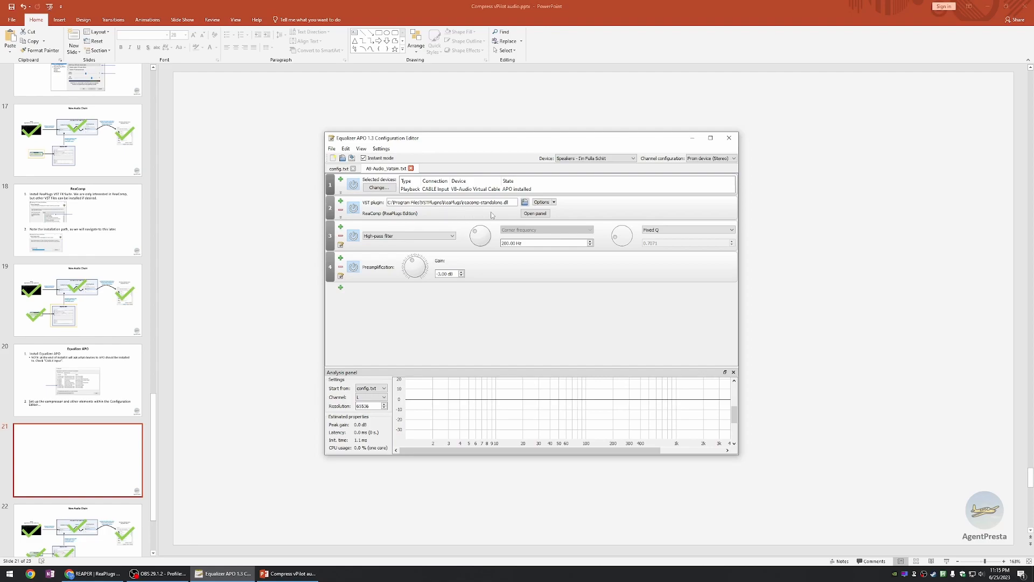
# Step: Review the ReaComp compressor's settings, including its release time, and check the high-pass filter's corner frequency
pyautogui.click(534, 215)
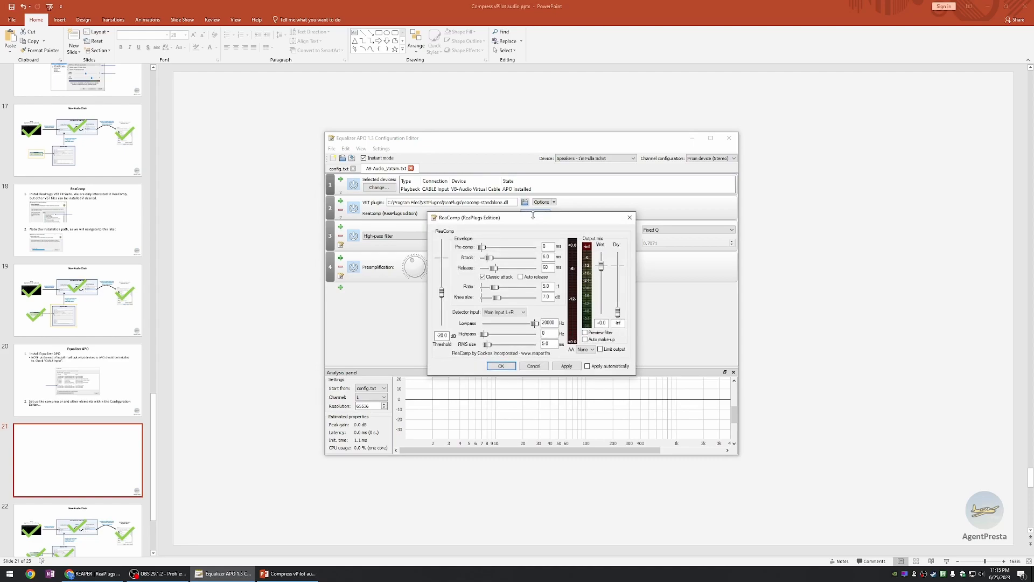
pyautogui.moveTo(530, 220); pyautogui.dragTo(523, 211)
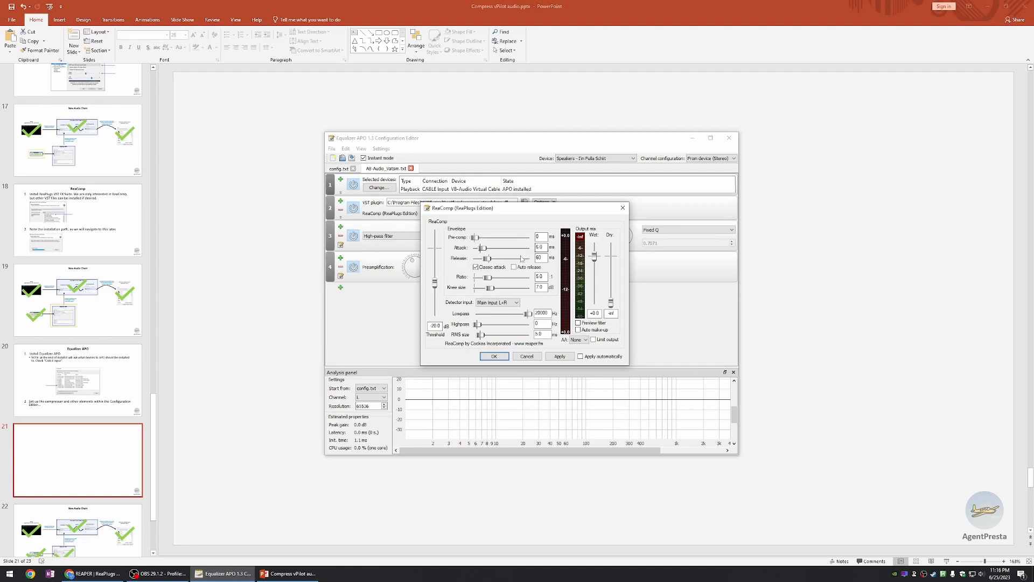
pyautogui.doubleClick(540, 261)
pyautogui.click(508, 359)
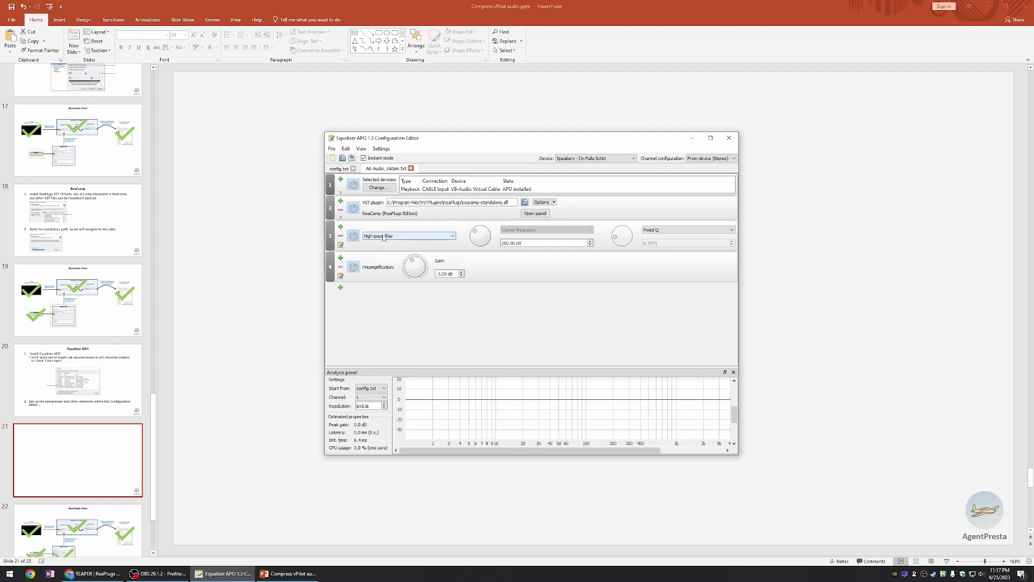
pyautogui.click(508, 243)
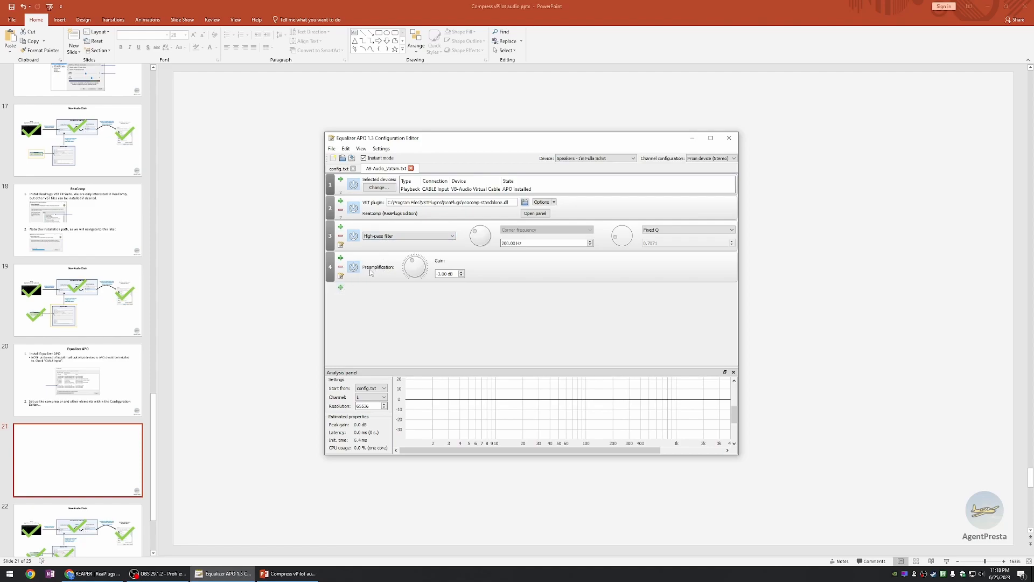
# Step: Add a second preamplification filter at the end of the Vatsim configuration and remove it again
pyautogui.click(341, 288)
pyautogui.moveTo(363, 306)
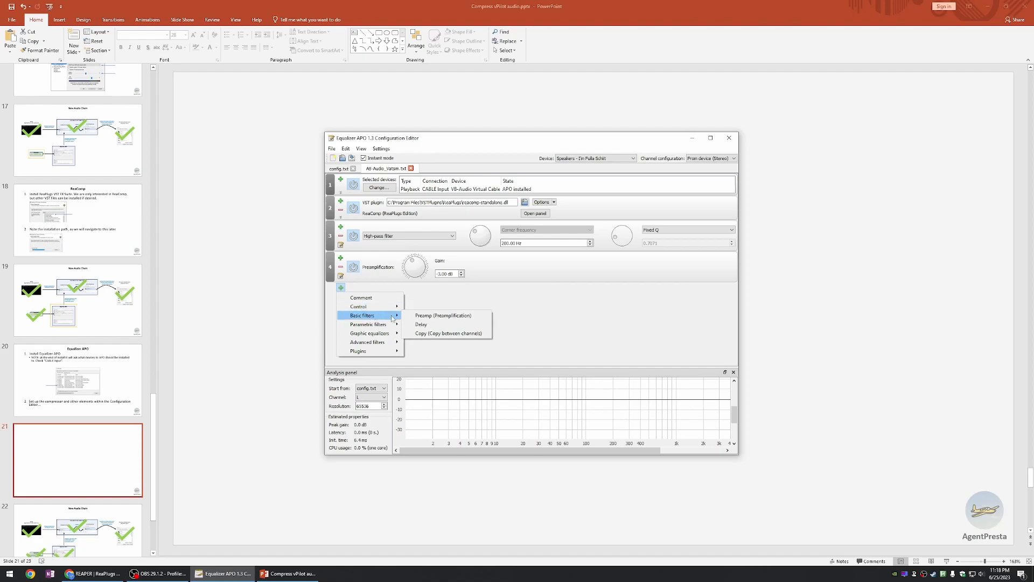
pyautogui.click(442, 317)
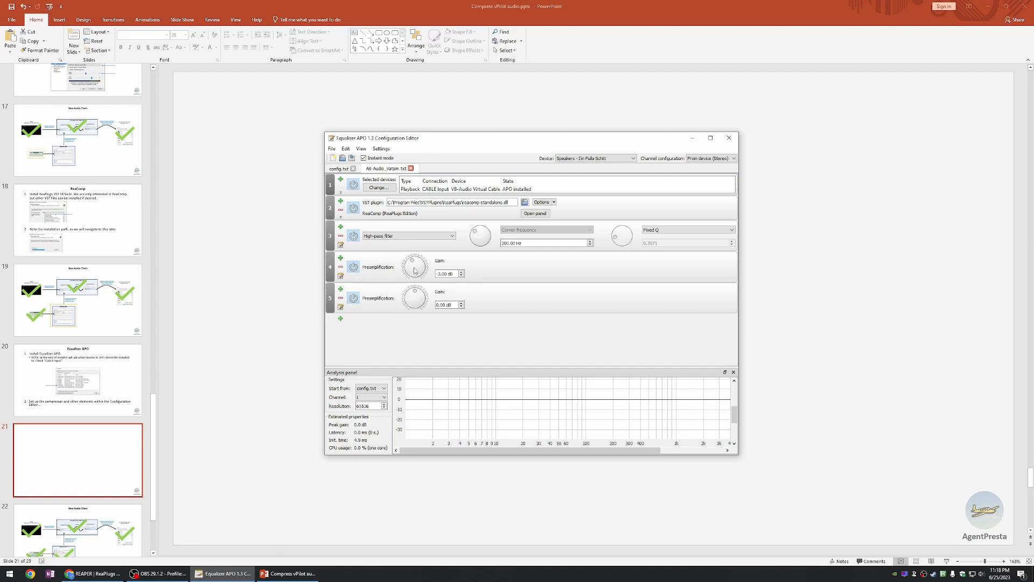
pyautogui.click(341, 298)
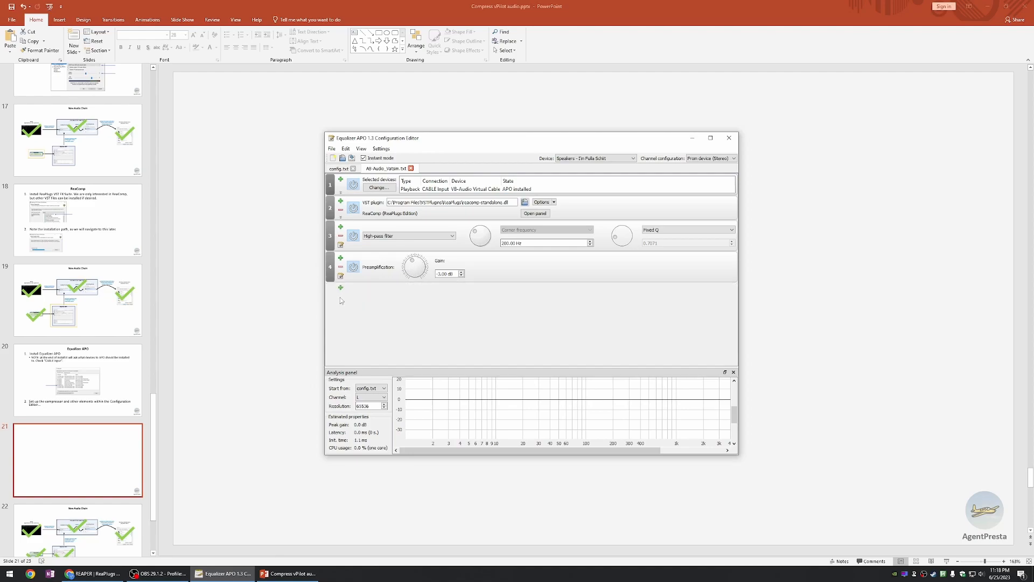